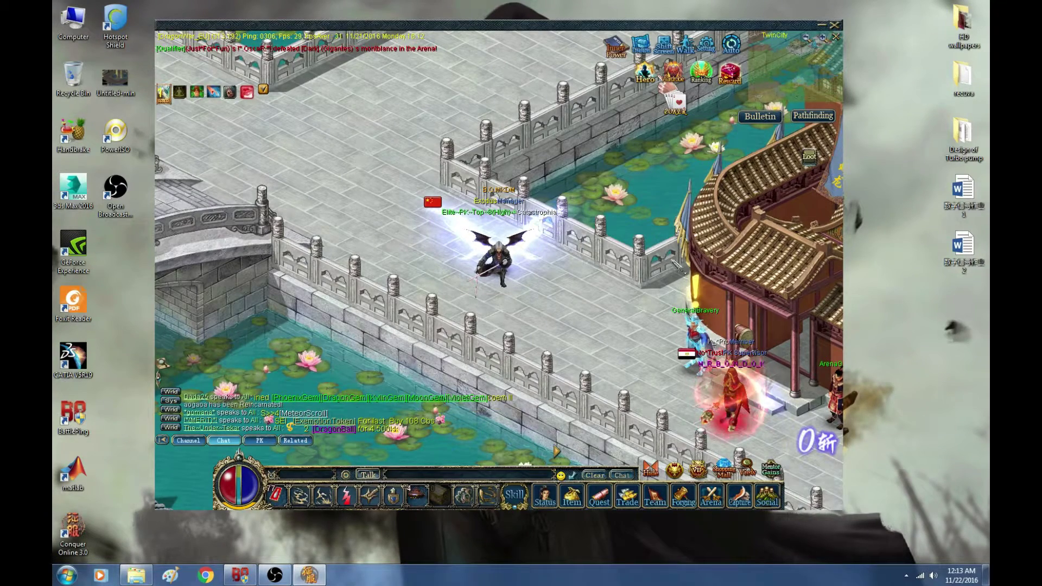
# Open Conquer Online's Music/Sound/Graphics/Skin settings dialog with Escape.
pyautogui.press('Escape')
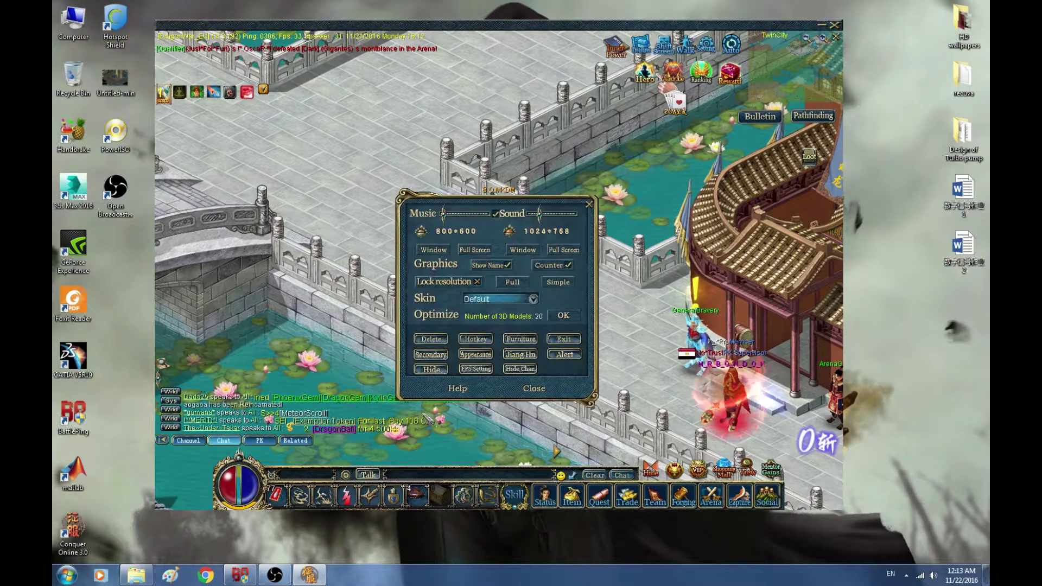
# Turn on Lock resolution, move the game window up-left and enlarge it, then close settings.
pyautogui.click(478, 281)
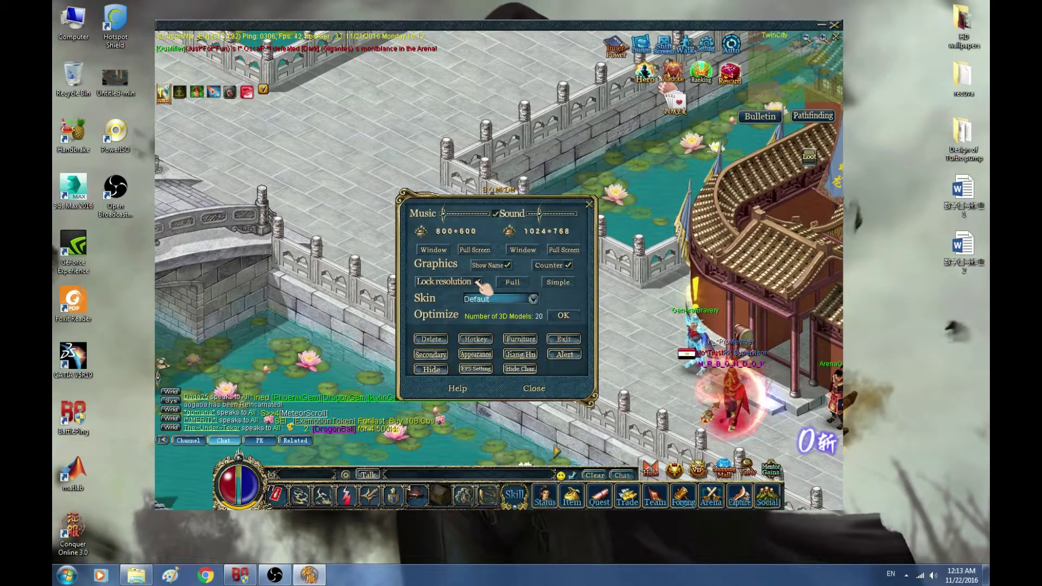
pyautogui.moveTo(400, 34); pyautogui.dragTo(293, 12)
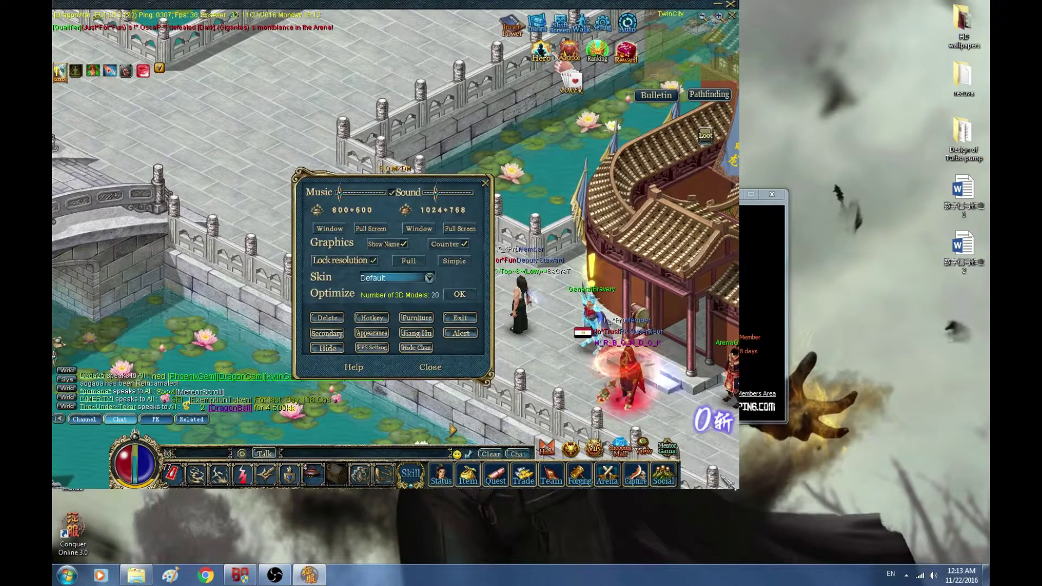
pyautogui.moveTo(741, 491); pyautogui.dragTo(987, 561)
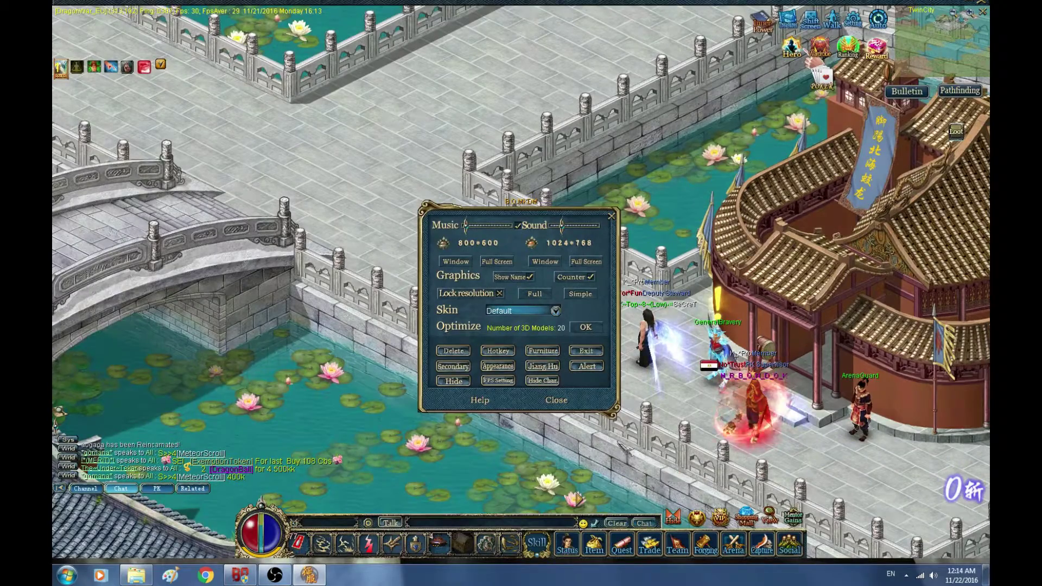
pyautogui.click(557, 400)
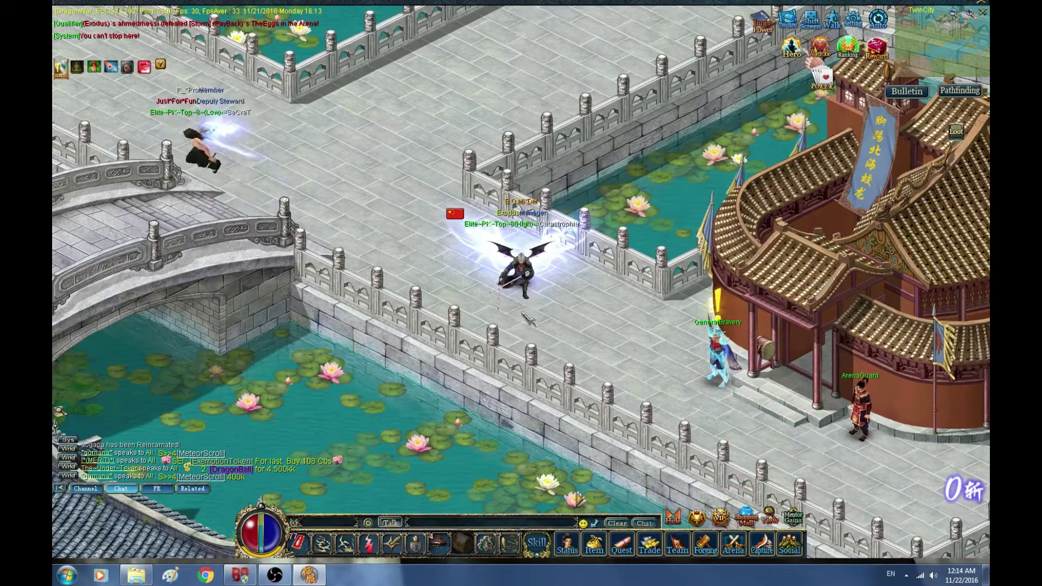
pyautogui.keyDown('ctrl'); pyautogui.click(502, 266); pyautogui.keyUp('ctrl')
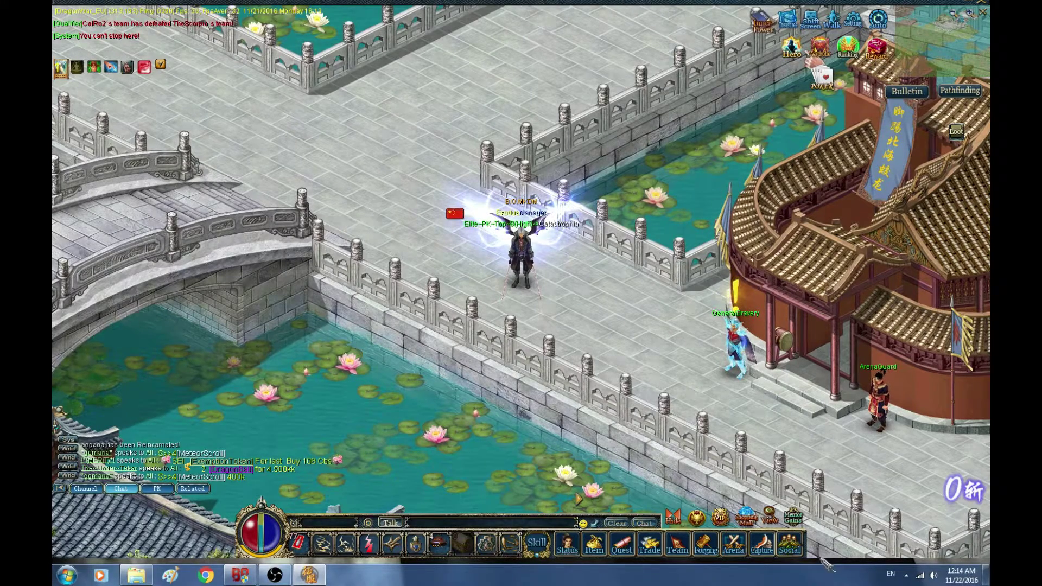
# Resize and reposition the game window again, then minimize it and the BattlePing window.
pyautogui.click(853, 21)
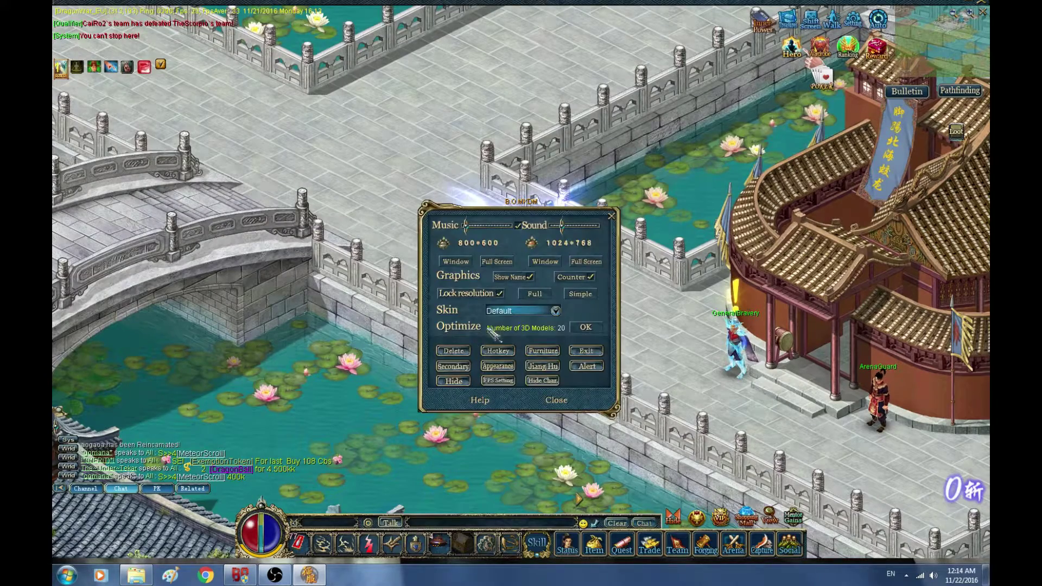
pyautogui.click(556, 401)
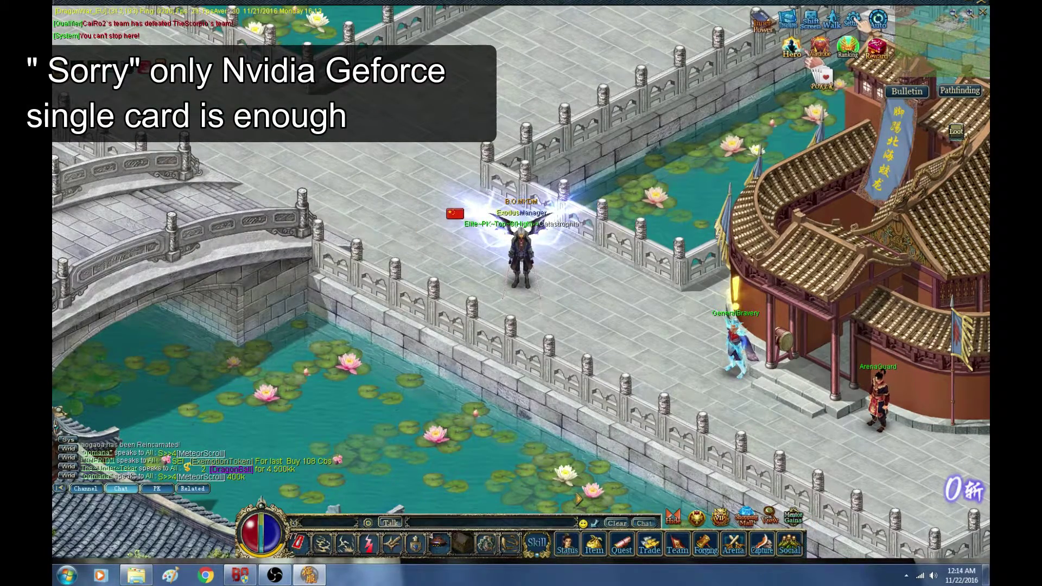
pyautogui.moveTo(52, 5); pyautogui.dragTo(716, 465)
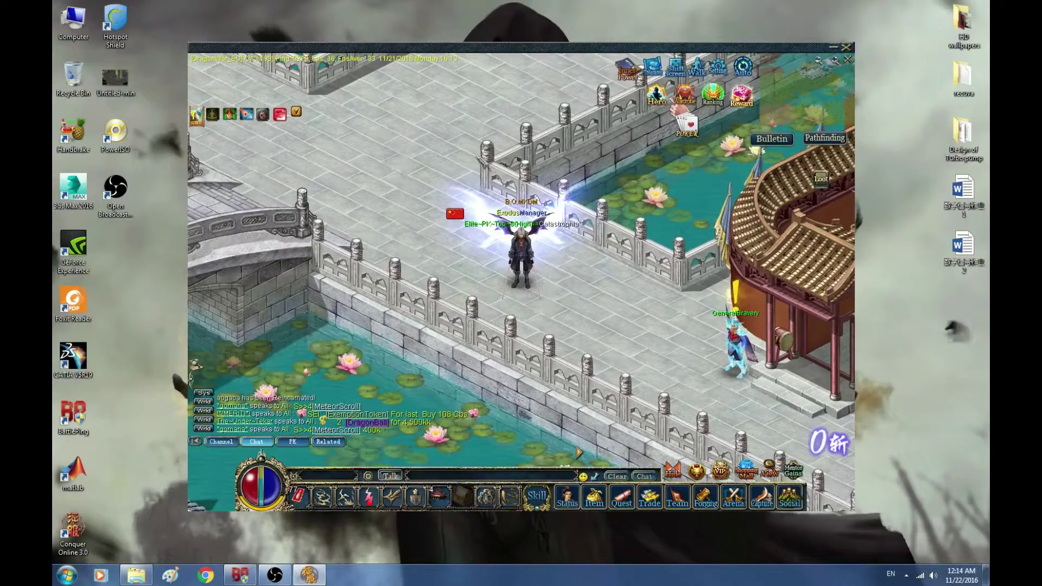
pyautogui.moveTo(440, 54); pyautogui.dragTo(418, 42)
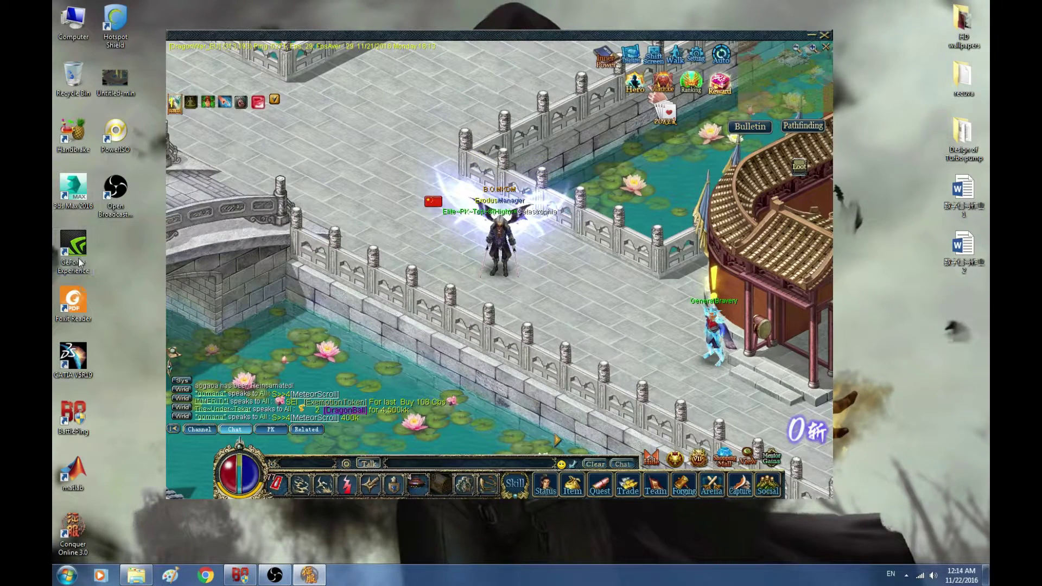
pyautogui.click(812, 34)
pyautogui.click(737, 197)
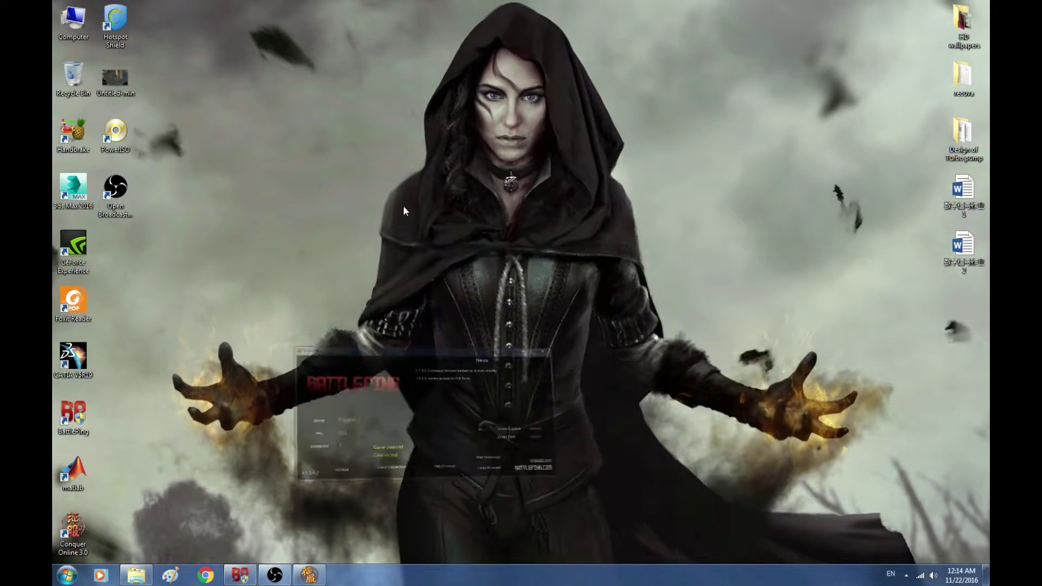
# From the desktop, reach NVIDIA Control Panel's Change Resolution page and its Customize list.
pyautogui.rightClick(366, 95)
pyautogui.click(453, 182)
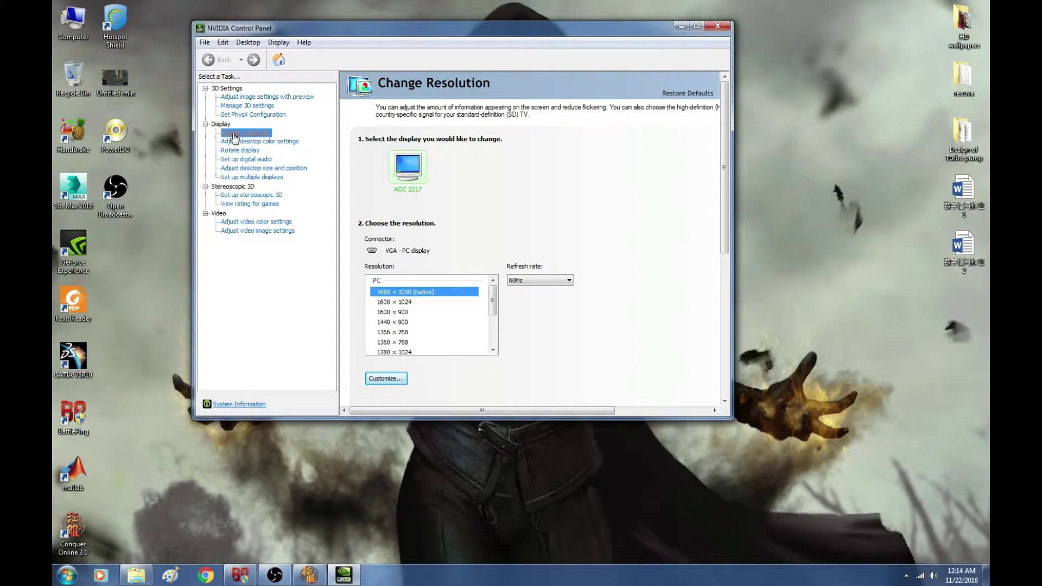
pyautogui.click(384, 379)
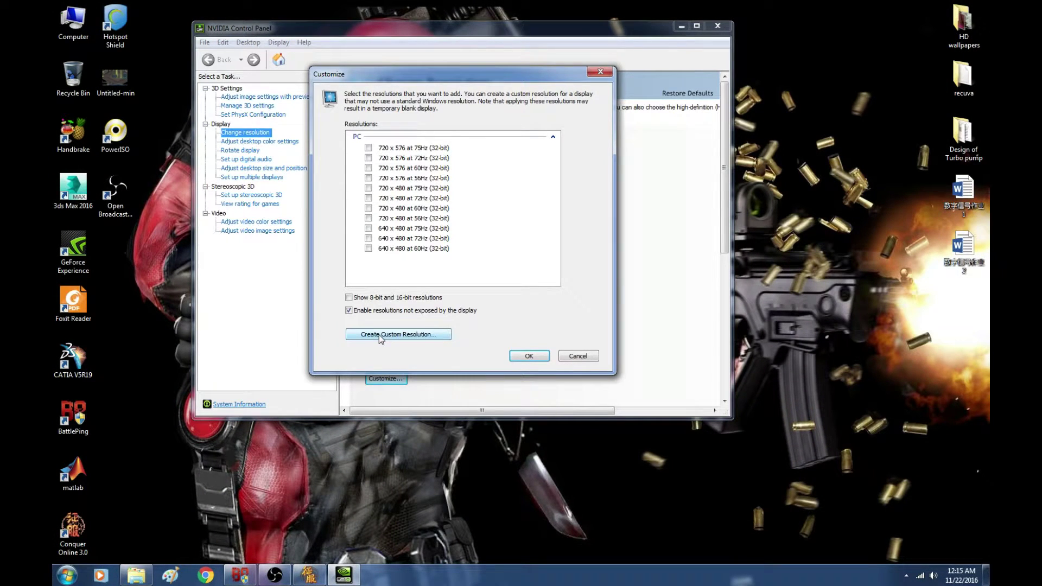
# Open the Create Custom Resolution form, prefilled with 1680 × 1050 at 60 Hz.
pyautogui.click(379, 334)
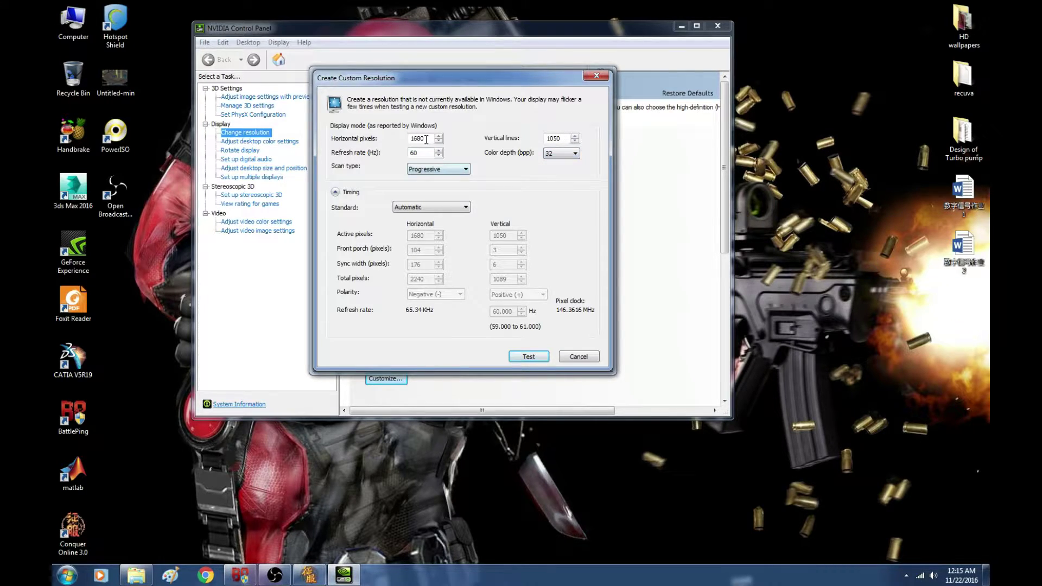
# Enter 2048 horizontal pixels and 1280 vertical lines, then test the custom resolution.
pyautogui.moveTo(429, 140); pyautogui.dragTo(398, 140)
pyautogui.write('2048')
pyautogui.moveTo(563, 139); pyautogui.dragTo(537, 143)
pyautogui.write('1')
pyautogui.click(528, 357)
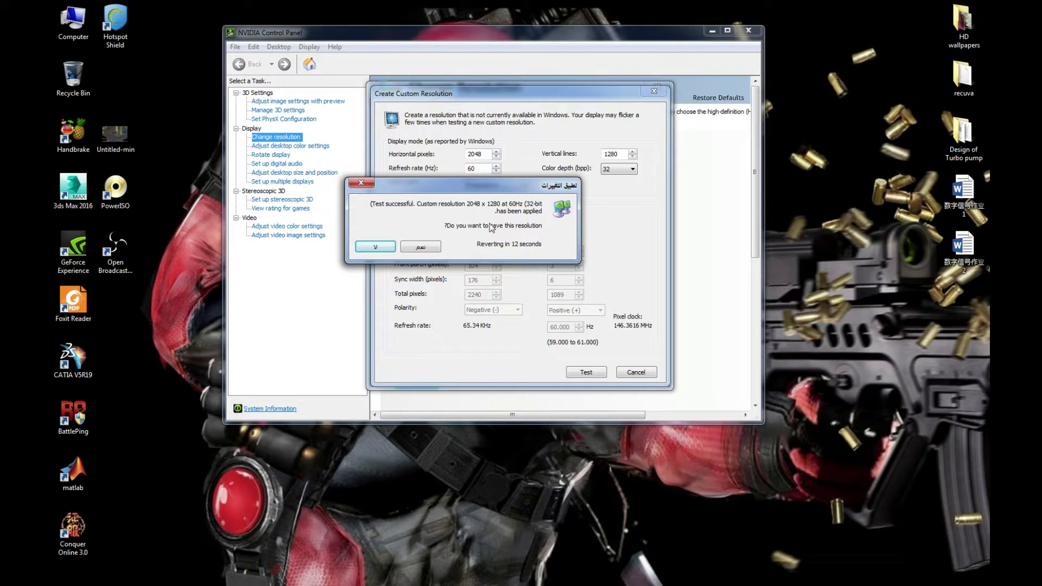
# Save the tested 2048 × 1280 resolution, confirm the Customize list, and close NVIDIA Control Panel.
pyautogui.moveTo(476, 190); pyautogui.dragTo(560, 204)
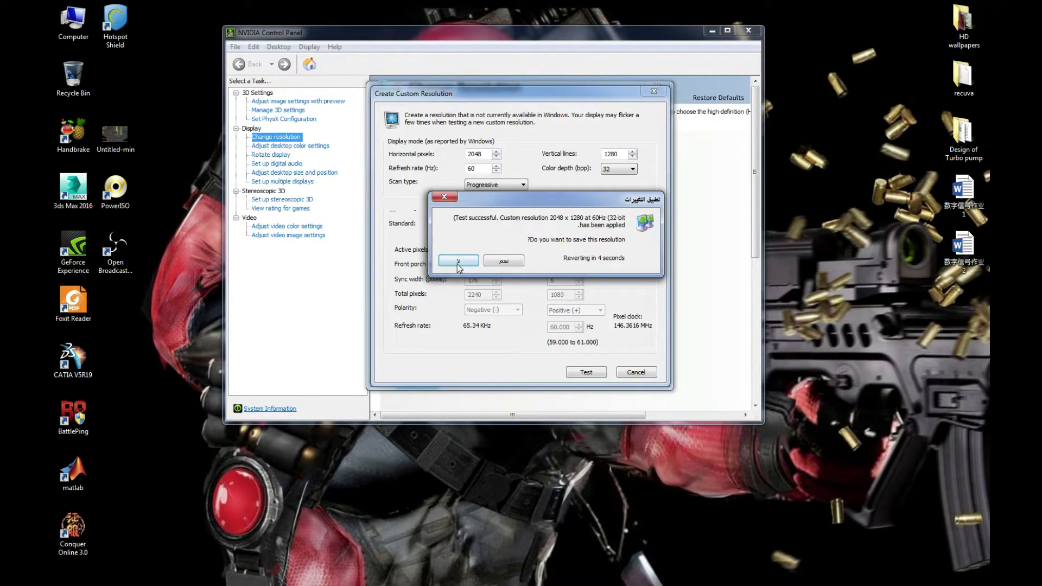
pyautogui.click(504, 263)
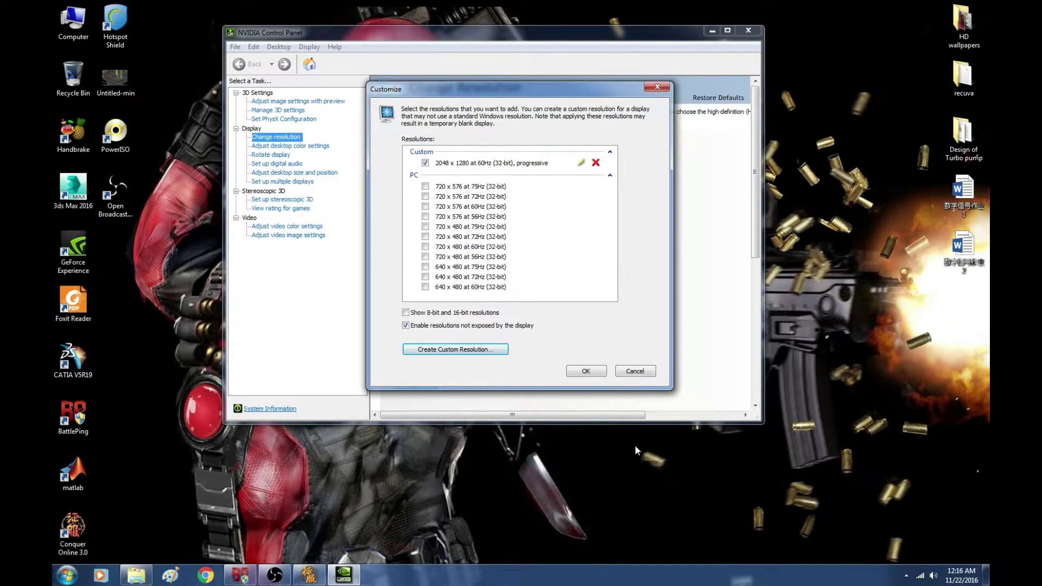
pyautogui.moveTo(485, 91); pyautogui.dragTo(408, 91)
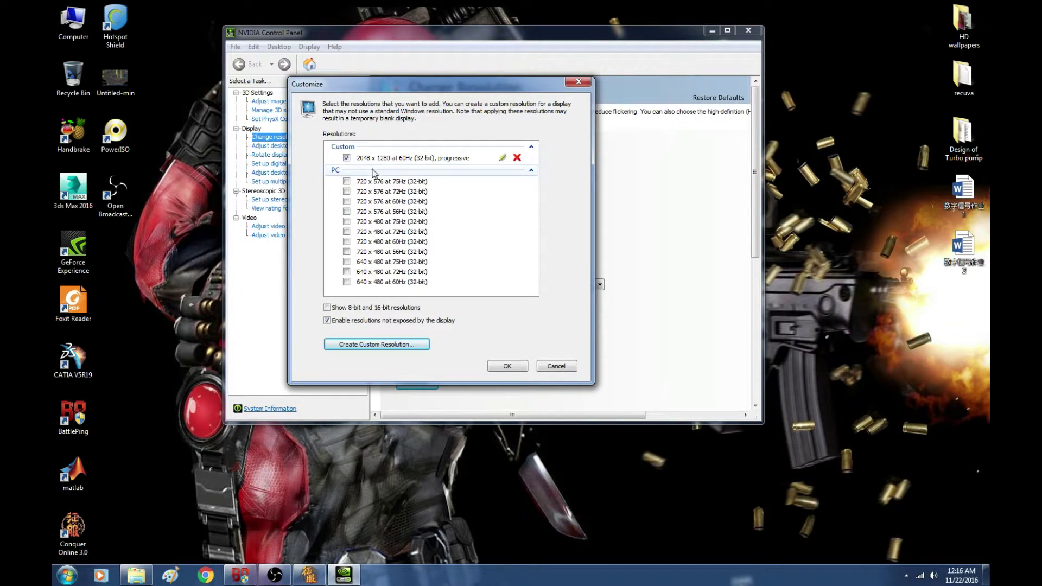
pyautogui.click(511, 367)
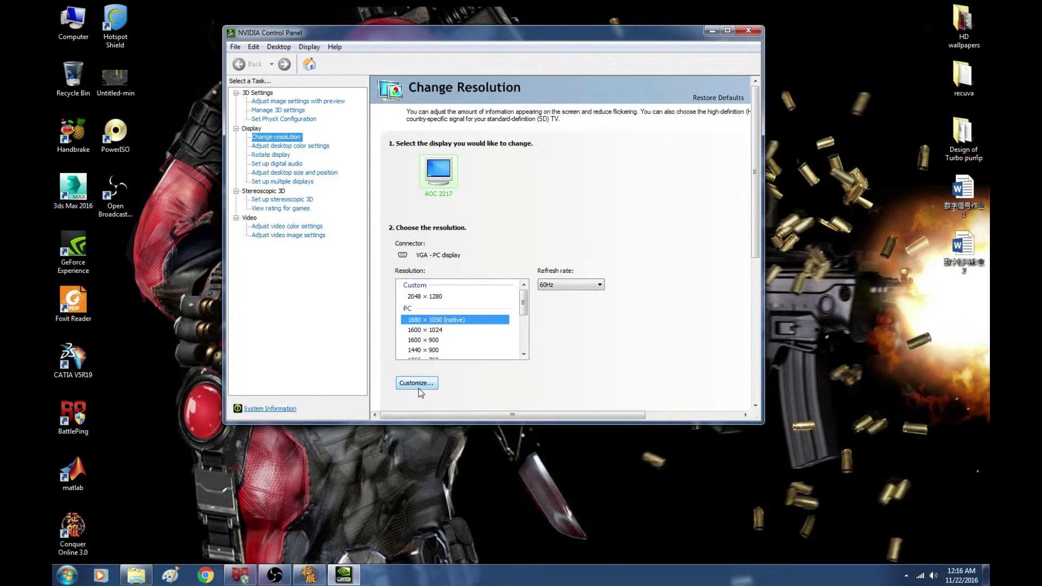
pyautogui.click(752, 30)
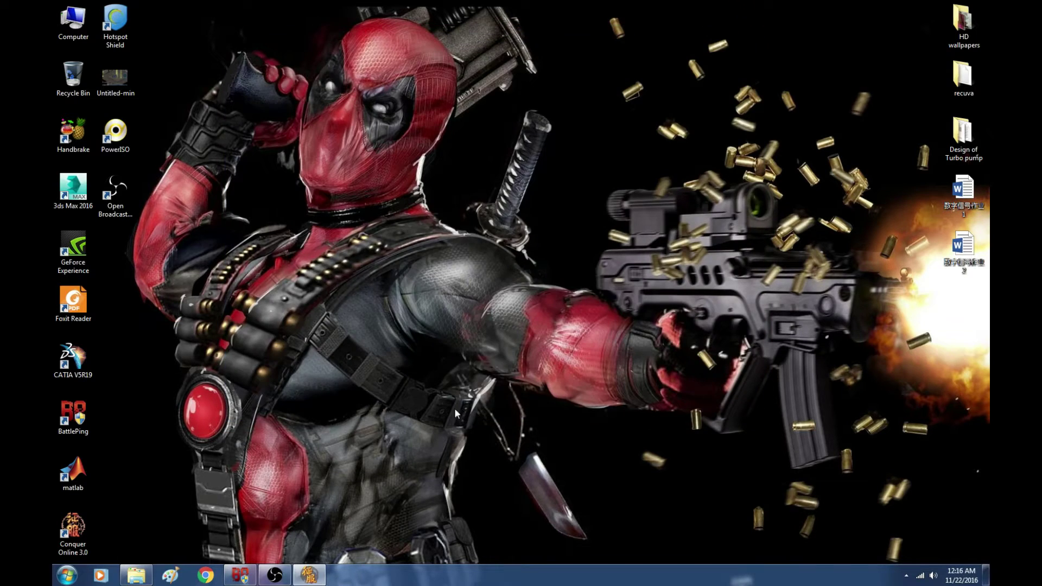
# Refresh the desktop, restore the Conquer Online window, and open Screen Resolution over it.
pyautogui.rightClick(390, 129)
pyautogui.click(436, 164)
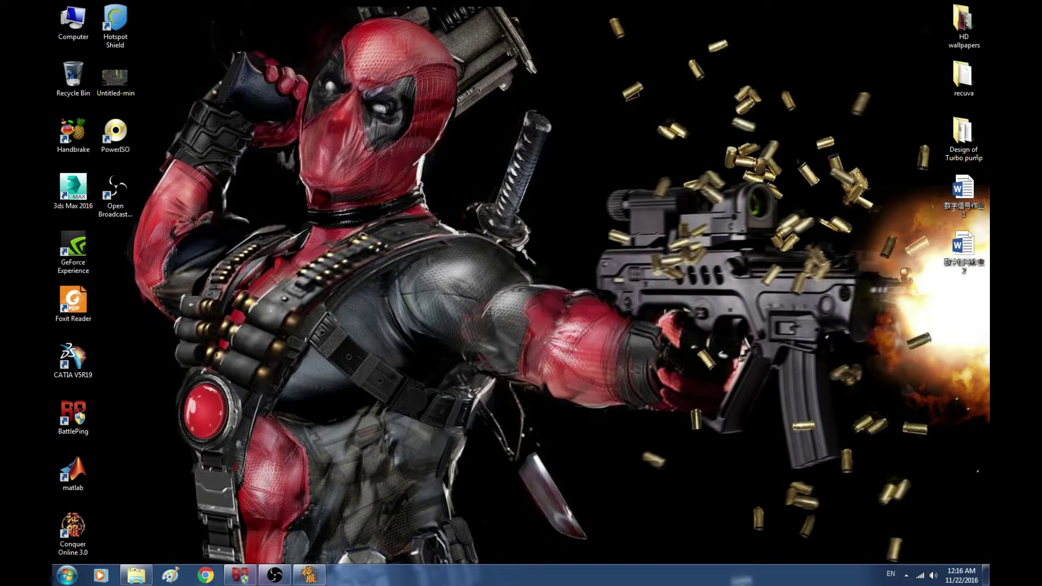
pyautogui.click(309, 576)
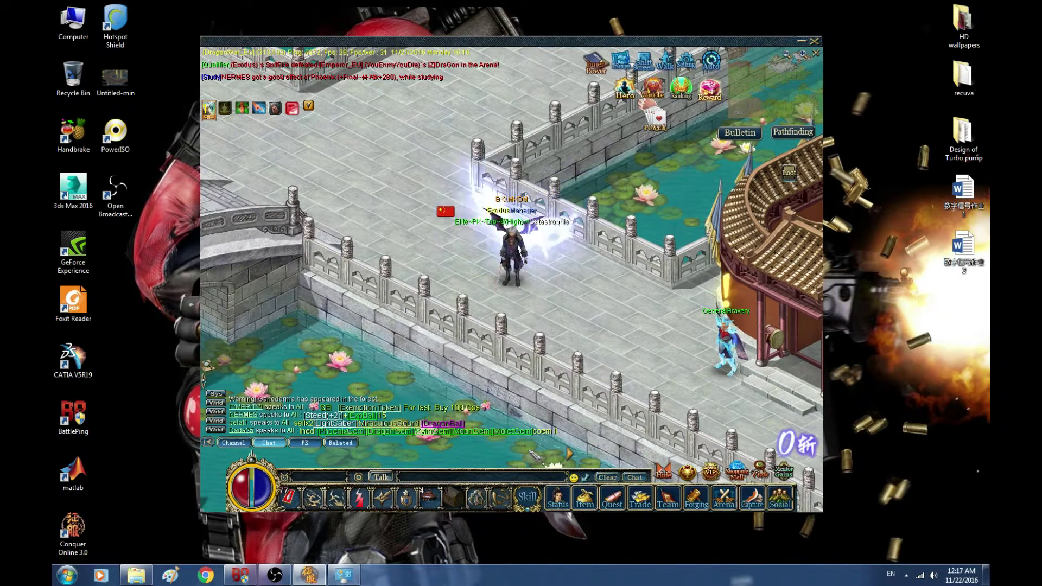
pyautogui.click(275, 575)
pyautogui.click(275, 576)
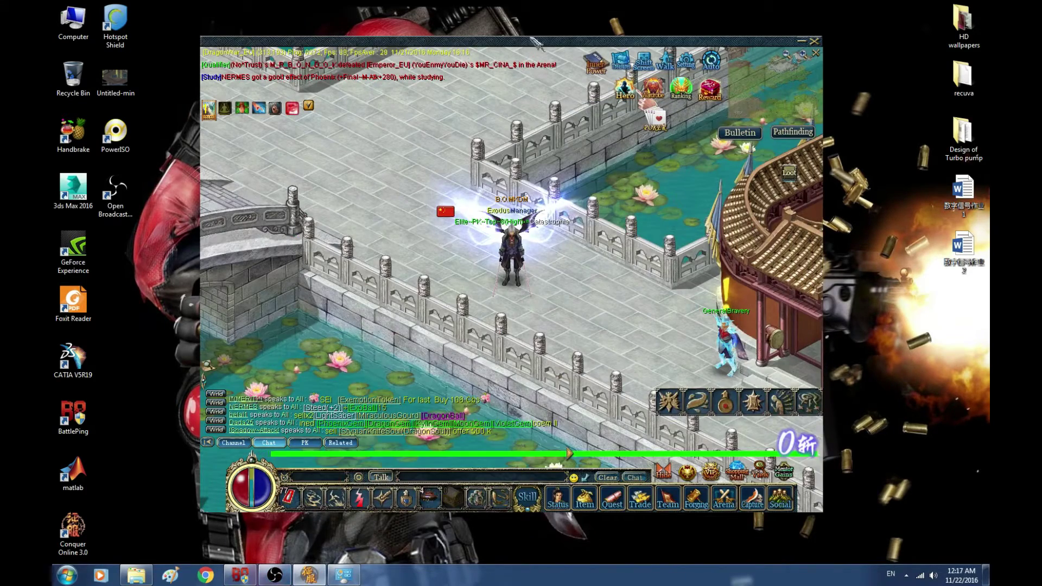
pyautogui.rightClick(555, 15)
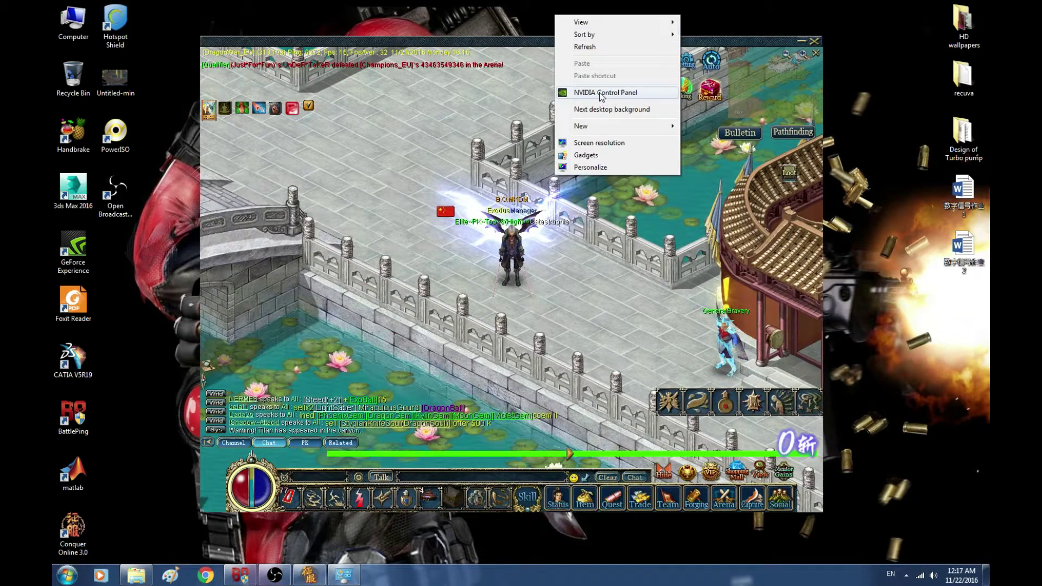
pyautogui.click(597, 144)
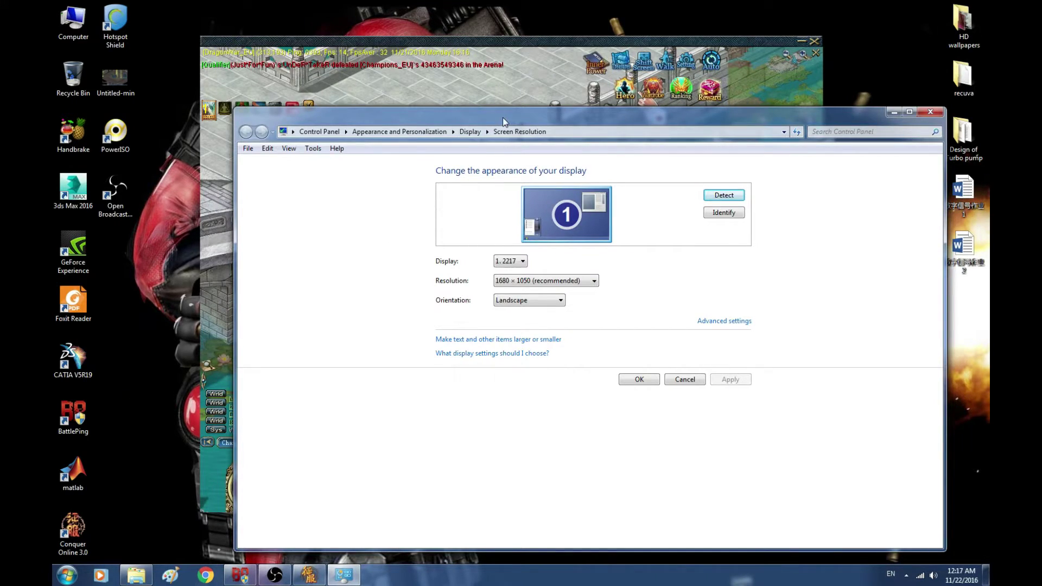
# Switch the display to 2048 × 1280, keep the change, close the window, and return to OBS.
pyautogui.moveTo(503, 120); pyautogui.dragTo(416, 72)
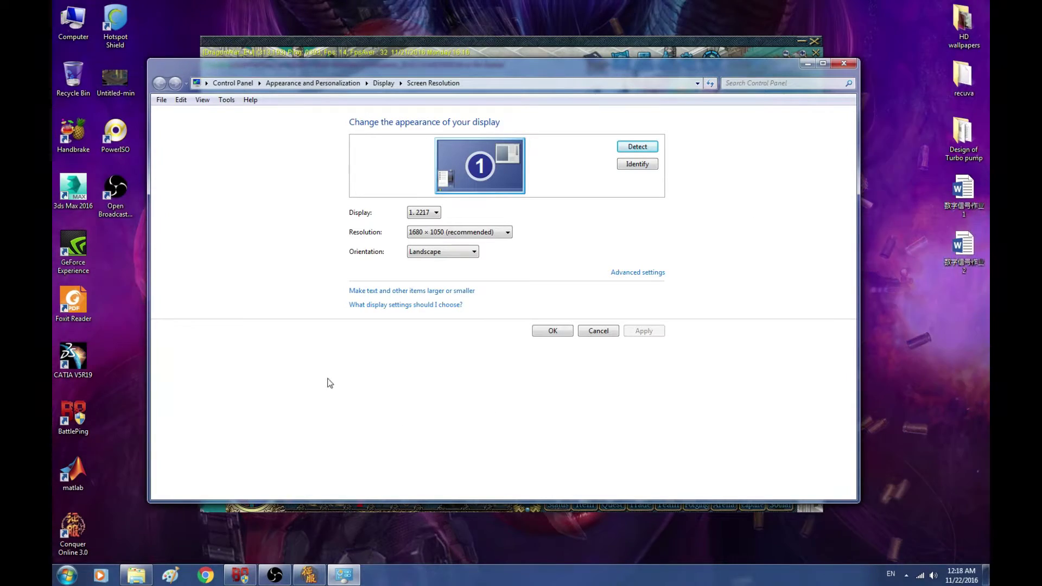
pyautogui.click(475, 233)
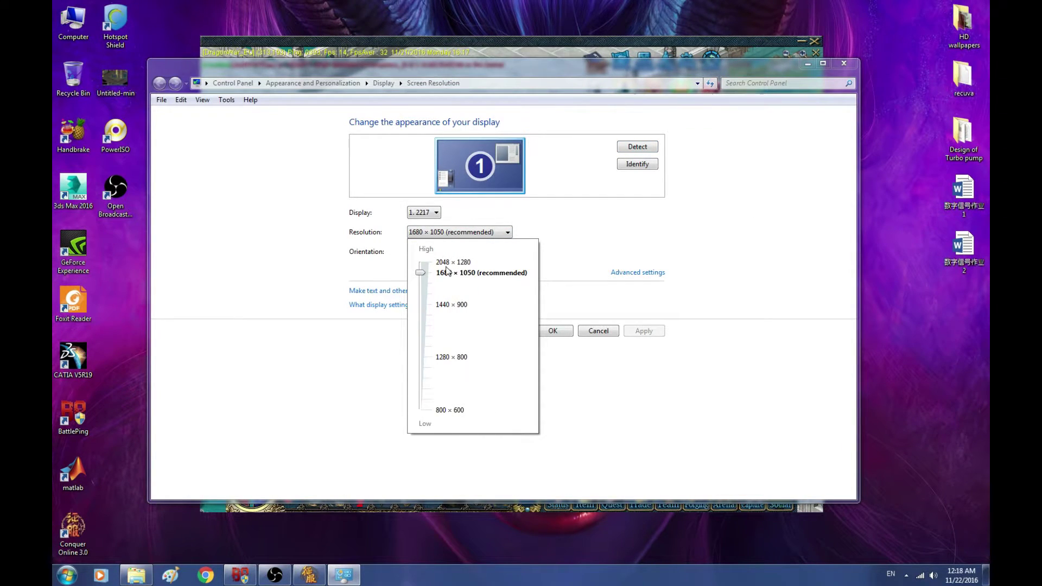
pyautogui.moveTo(421, 275); pyautogui.dragTo(421, 262)
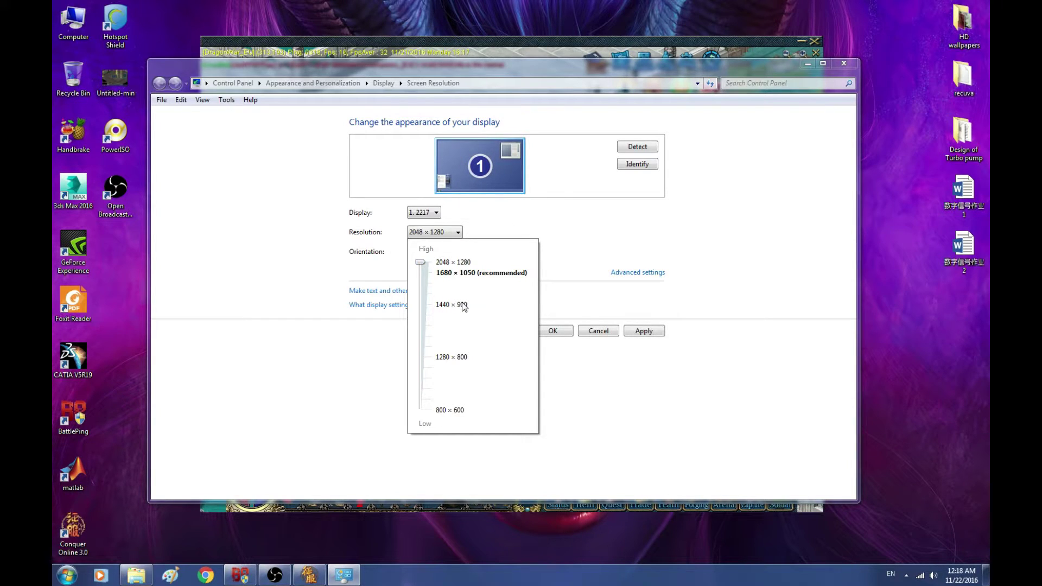
pyautogui.click(631, 332)
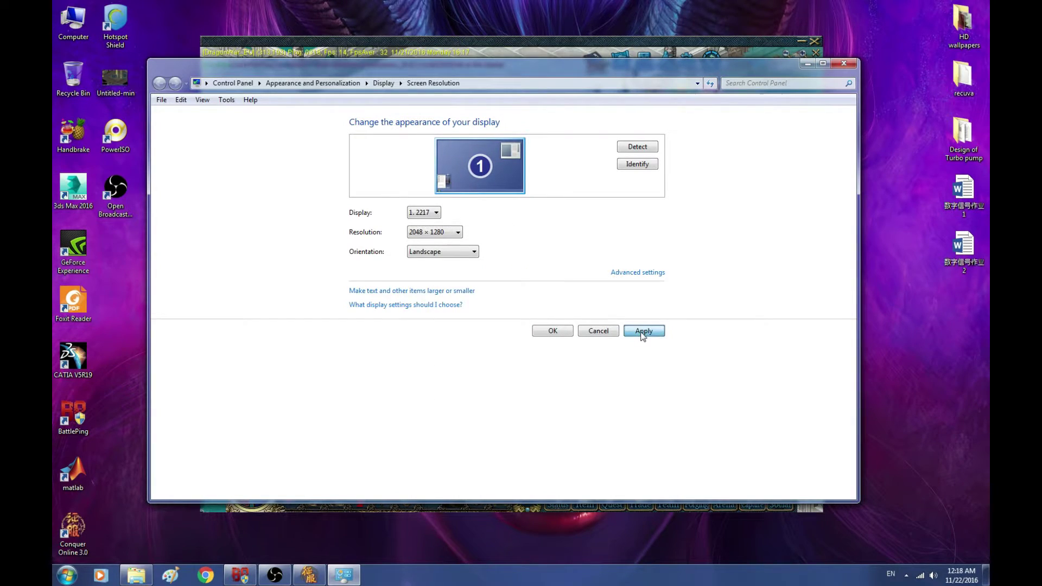
pyautogui.click(643, 332)
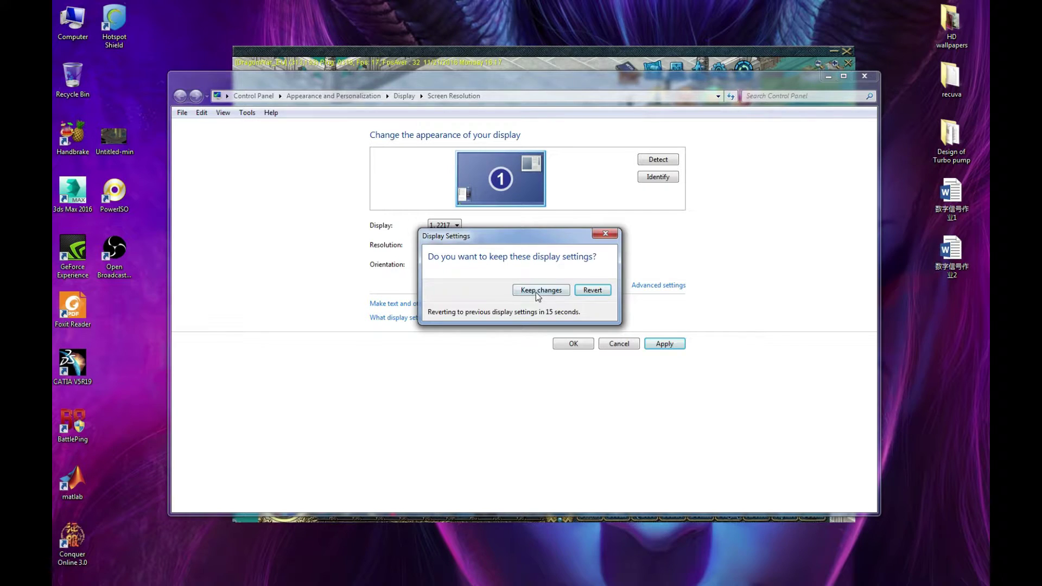
pyautogui.click(535, 291)
pyautogui.click(575, 344)
pyautogui.hotkey('alt', 'Tab')
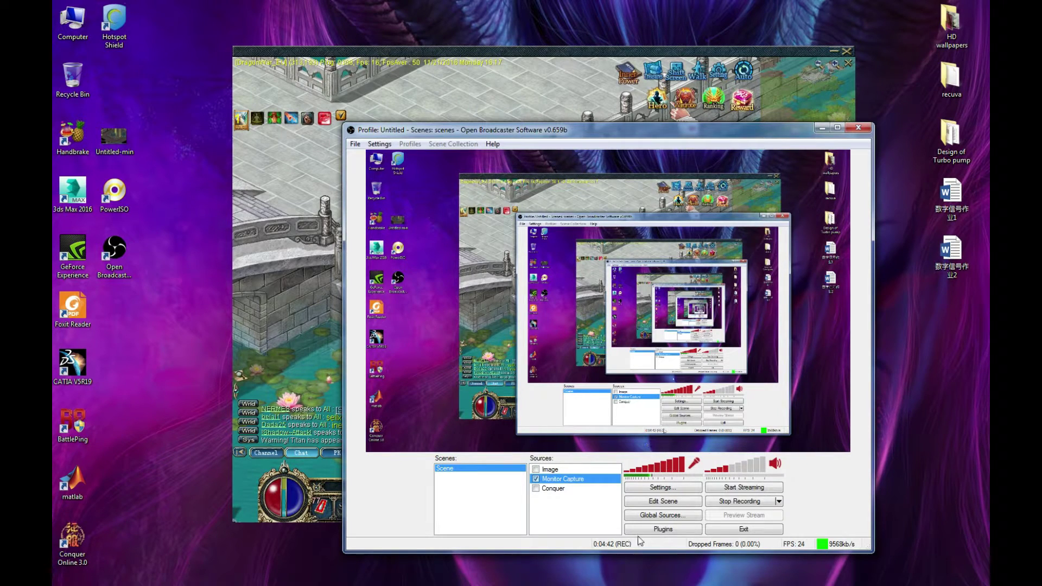
# Set OBS's video base resolution to Monitor and save, then open the Monitor Capture source's options.
pyautogui.click(662, 488)
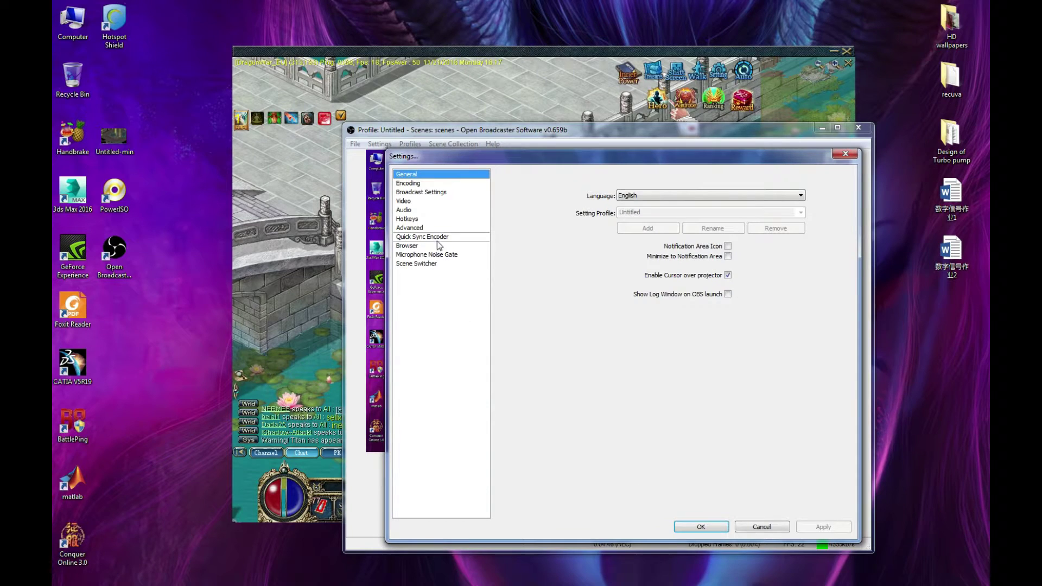
pyautogui.click(413, 203)
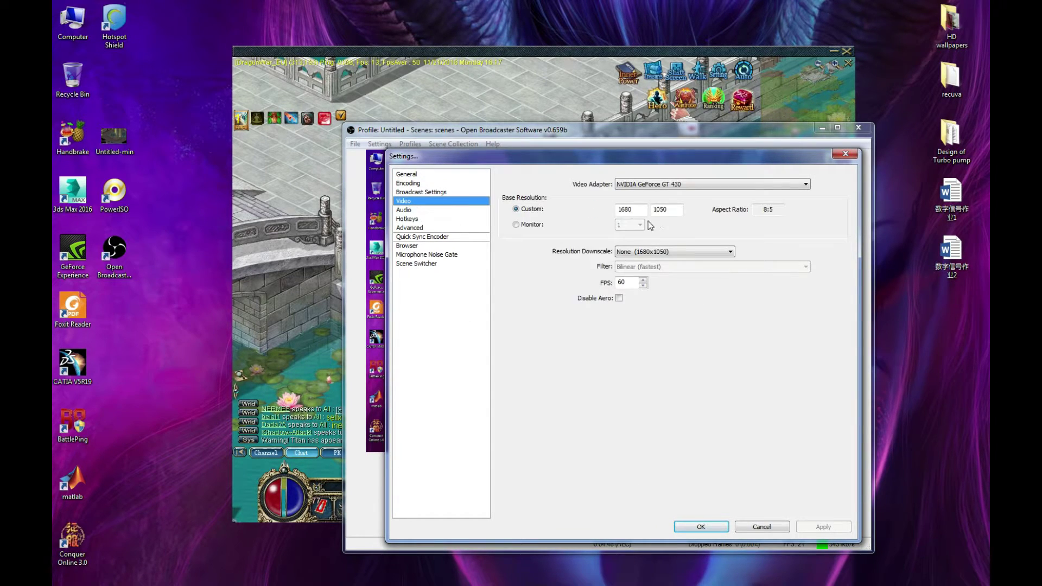
pyautogui.click(529, 225)
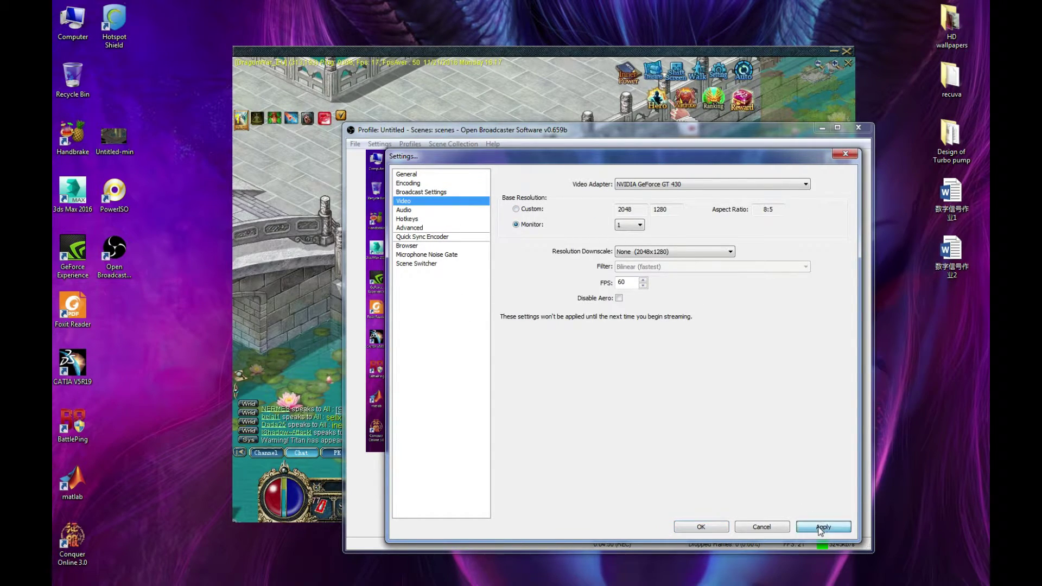
pyautogui.click(701, 528)
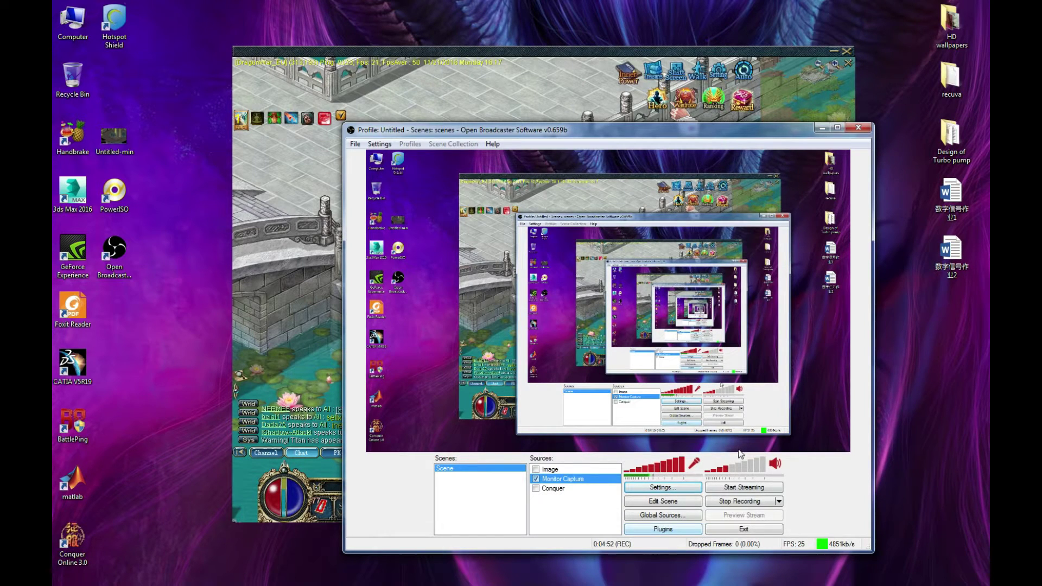
pyautogui.rightClick(585, 480)
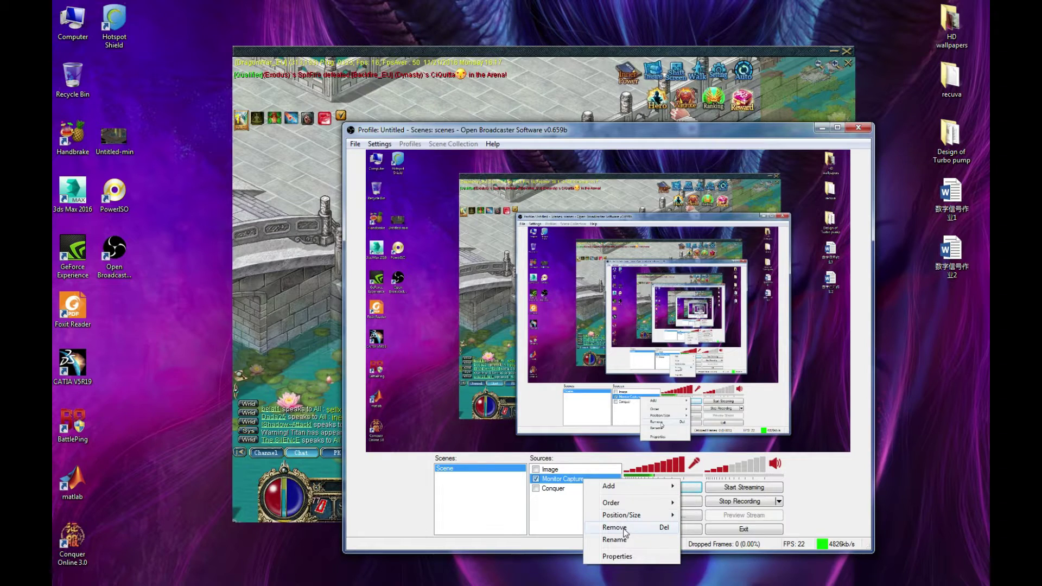
pyautogui.moveTo(620, 507)
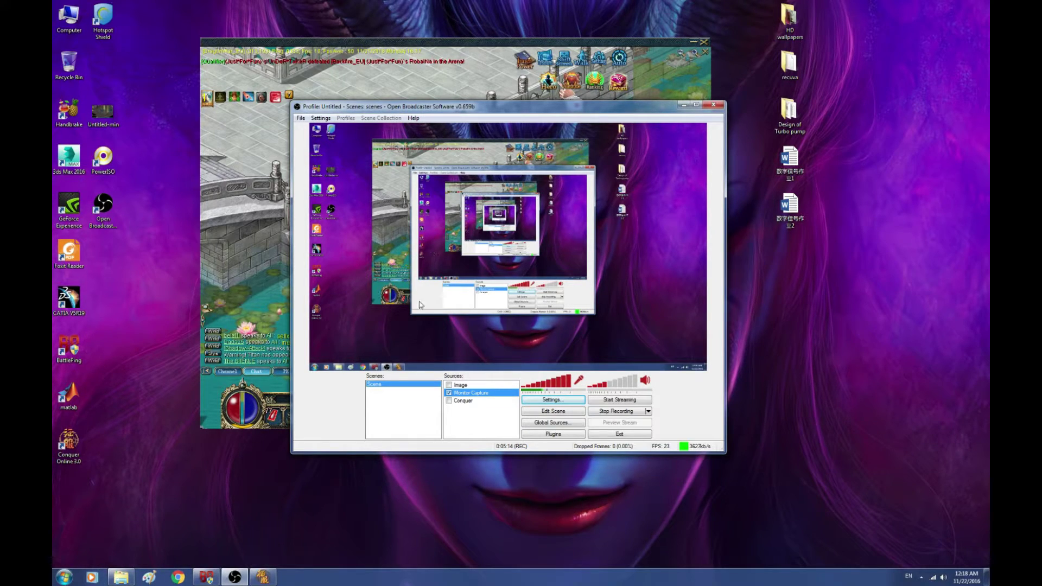
# Move the game window top-left, switch off Lock resolution, and stretch it across the 2048 × 1280 screen.
pyautogui.click(684, 105)
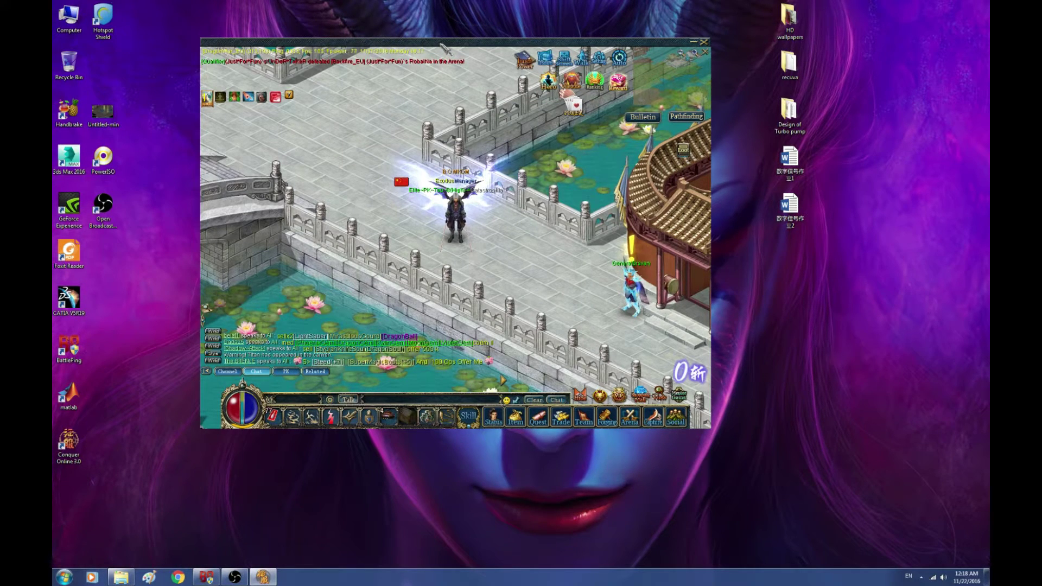
pyautogui.moveTo(444, 48); pyautogui.dragTo(292, 12)
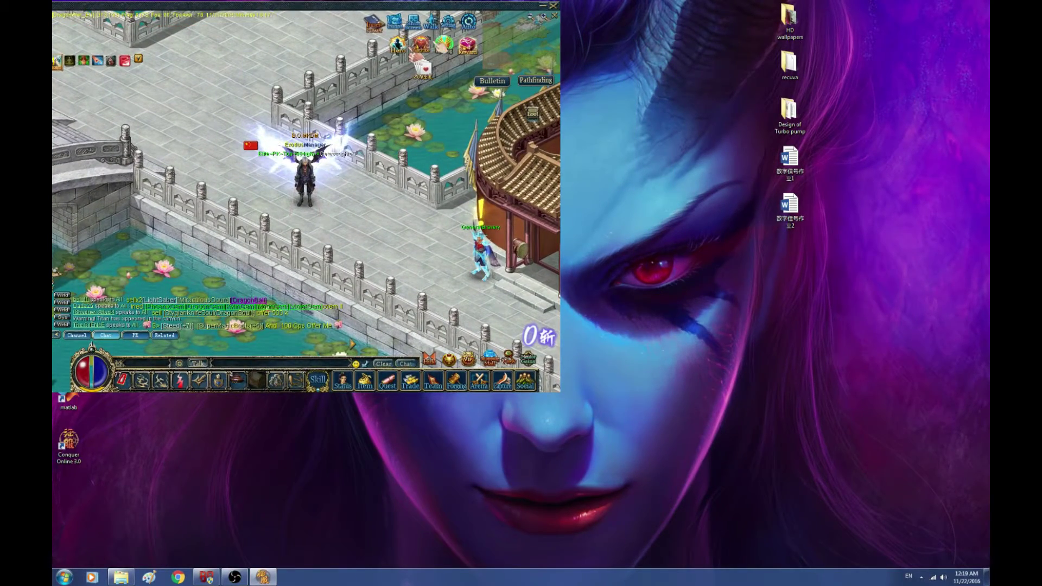
pyautogui.click(448, 25)
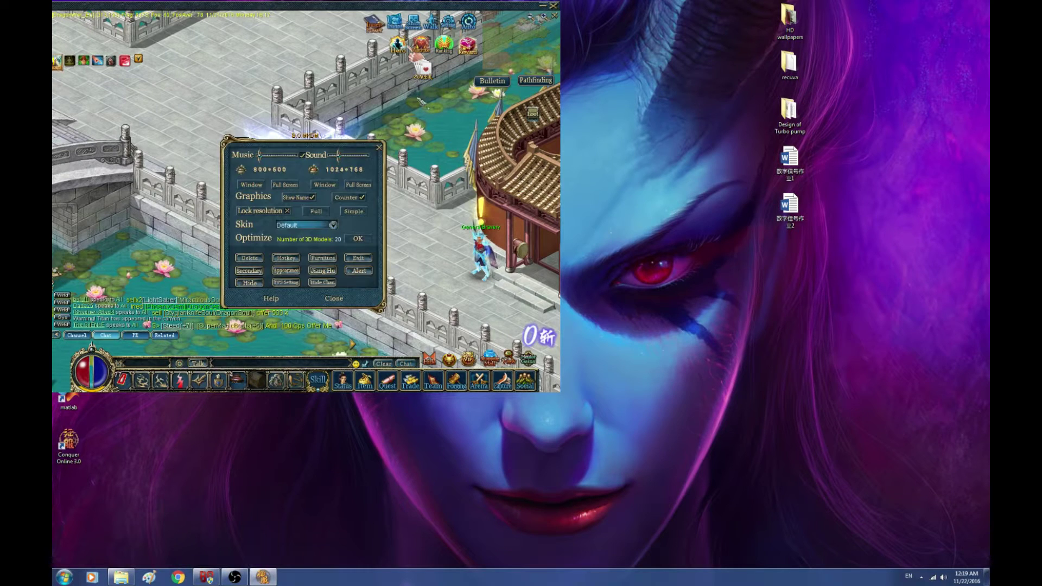
pyautogui.click(288, 211)
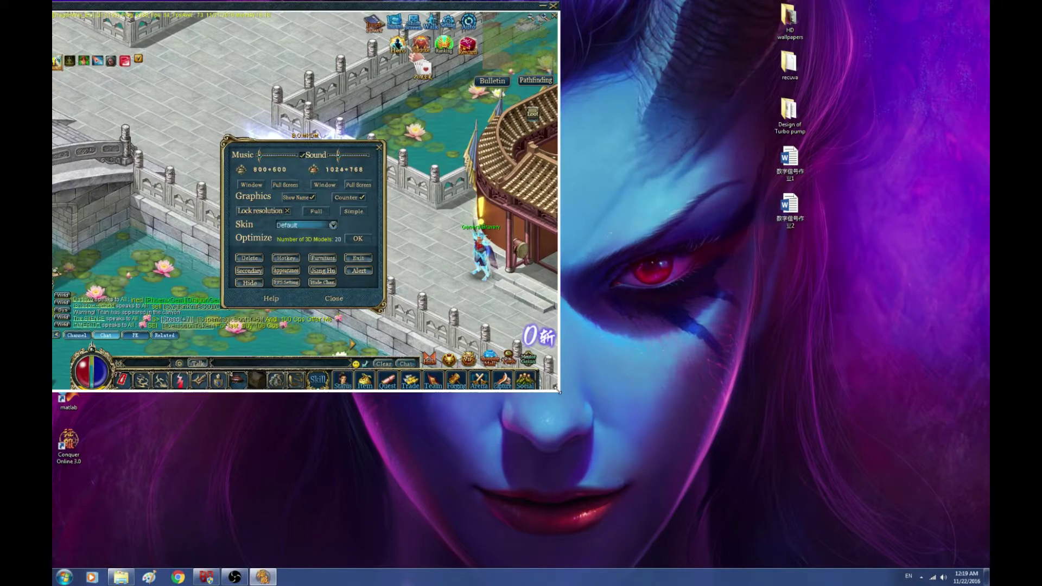
pyautogui.moveTo(562, 394); pyautogui.dragTo(987, 566)
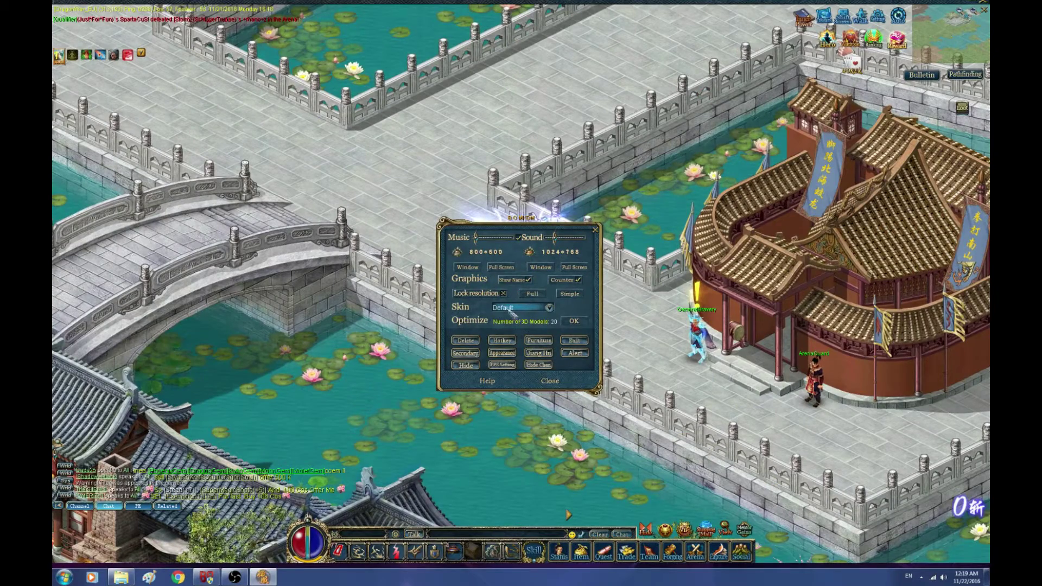